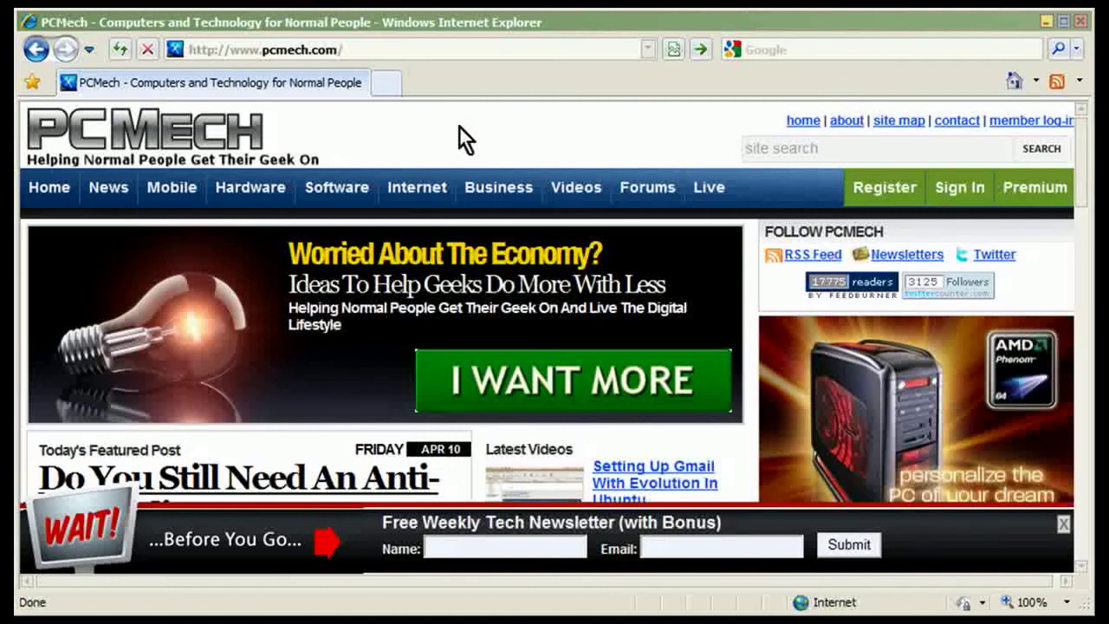
pyautogui.click(372, 52)
pyautogui.write('www.google.com')
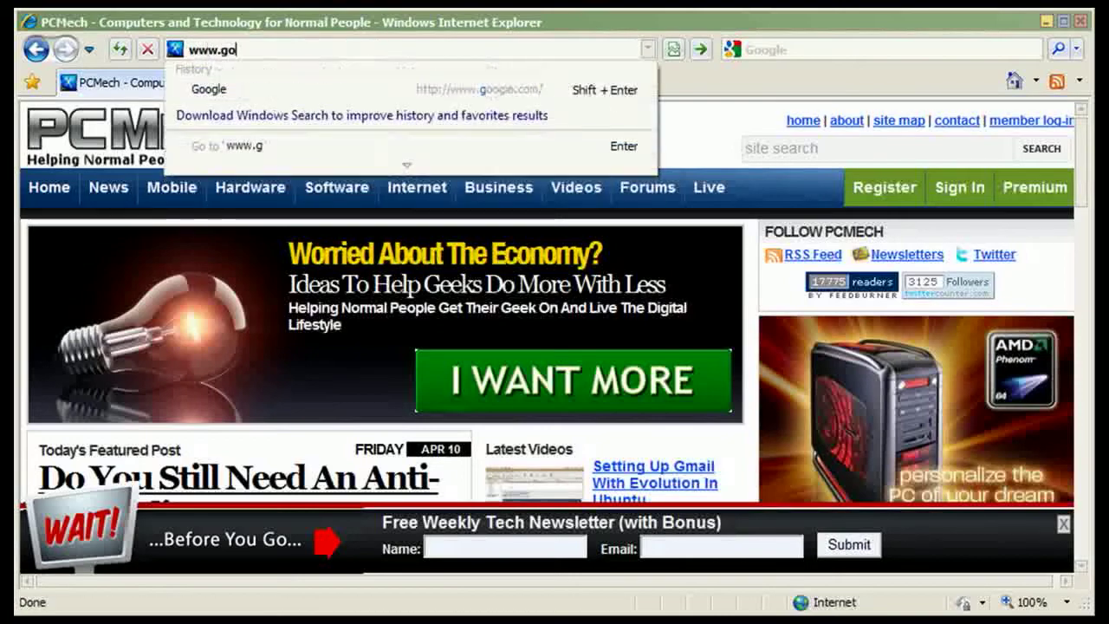
pyautogui.press('Return')
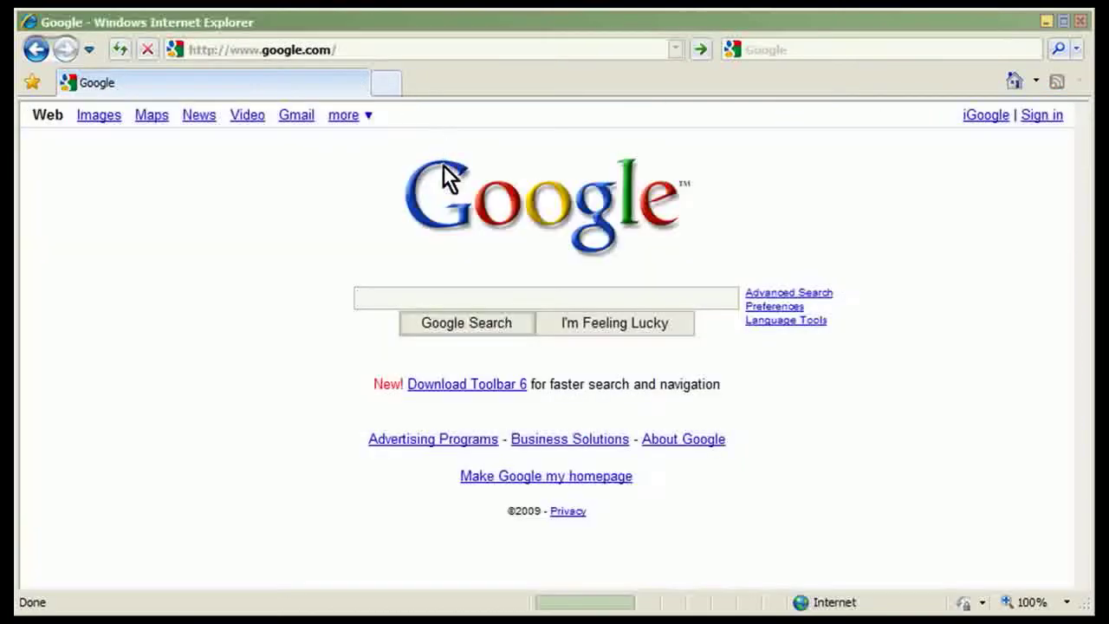
# Look up jkdefrag with I'm Feeling Lucky so that the first matching site opens directly
pyautogui.write('jkdefragf')
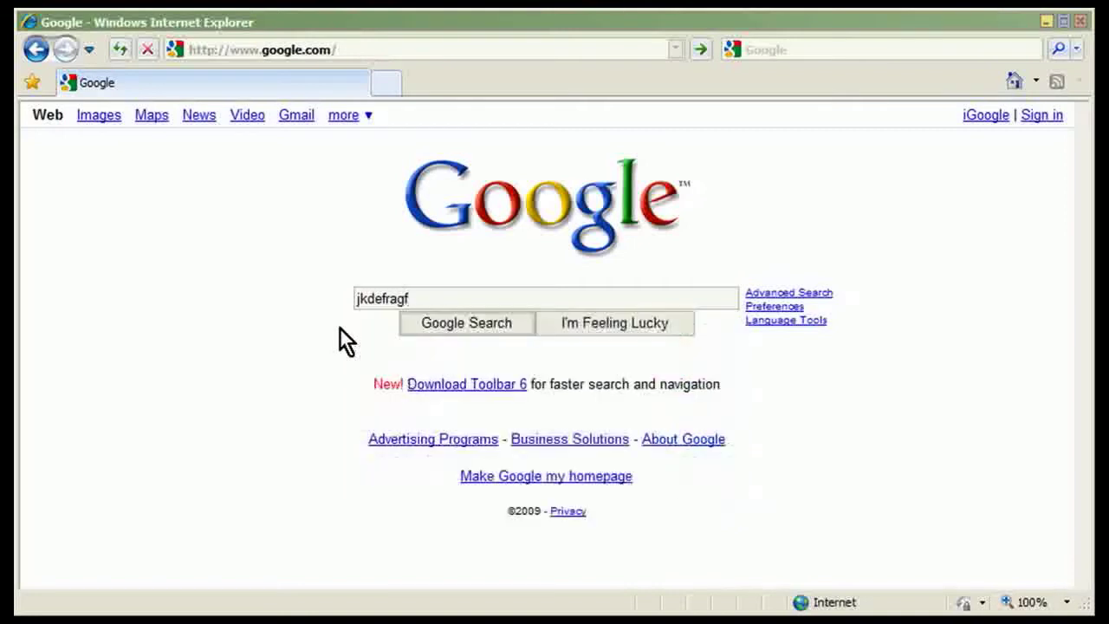
pyautogui.press('BackSpace')
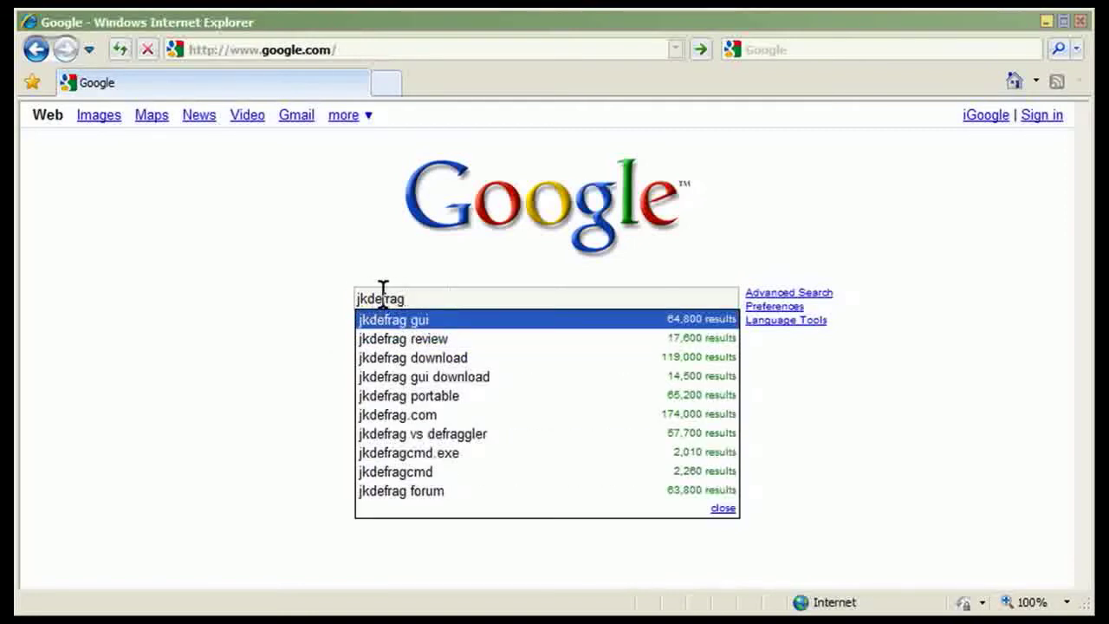
pyautogui.click(302, 313)
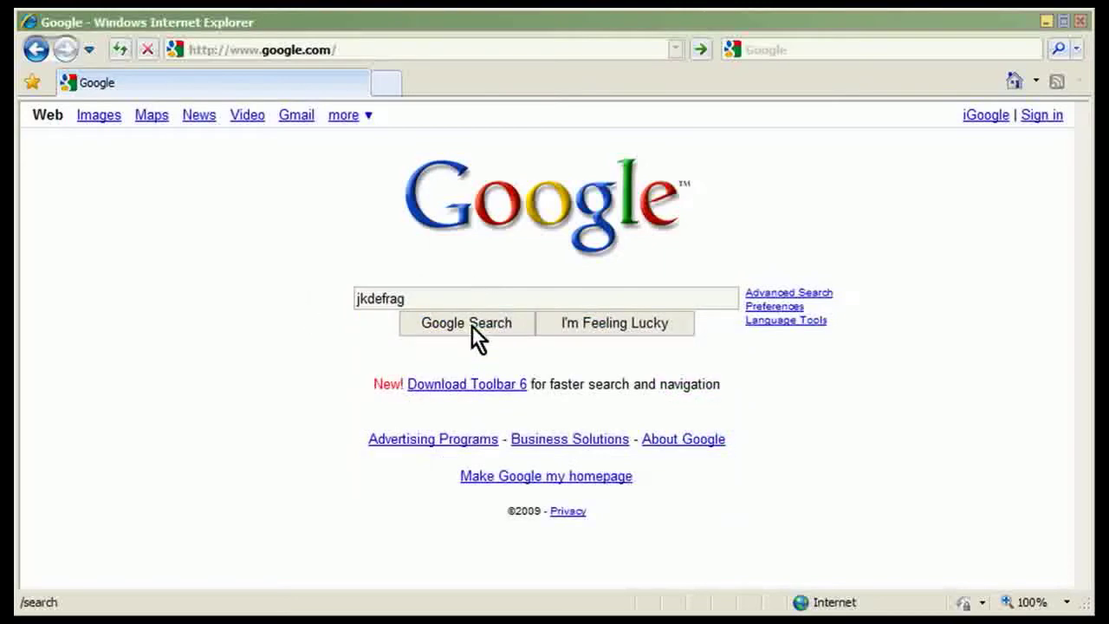
pyautogui.click(612, 325)
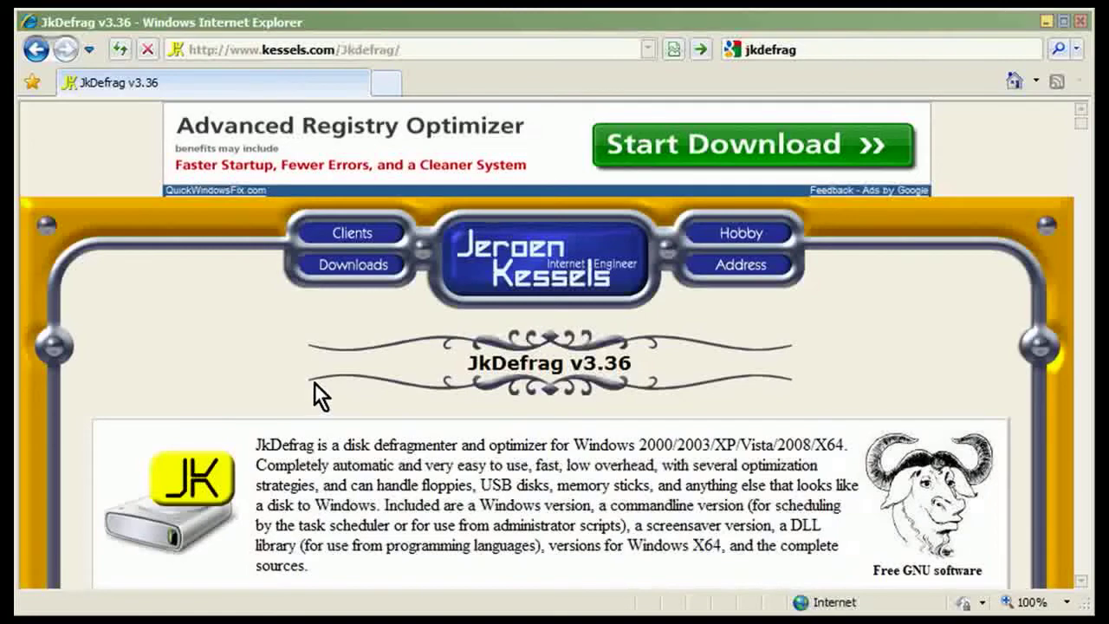
# Go to the site's Free downloads page and open the JkDefrag entry under For Windows servers
pyautogui.click(342, 269)
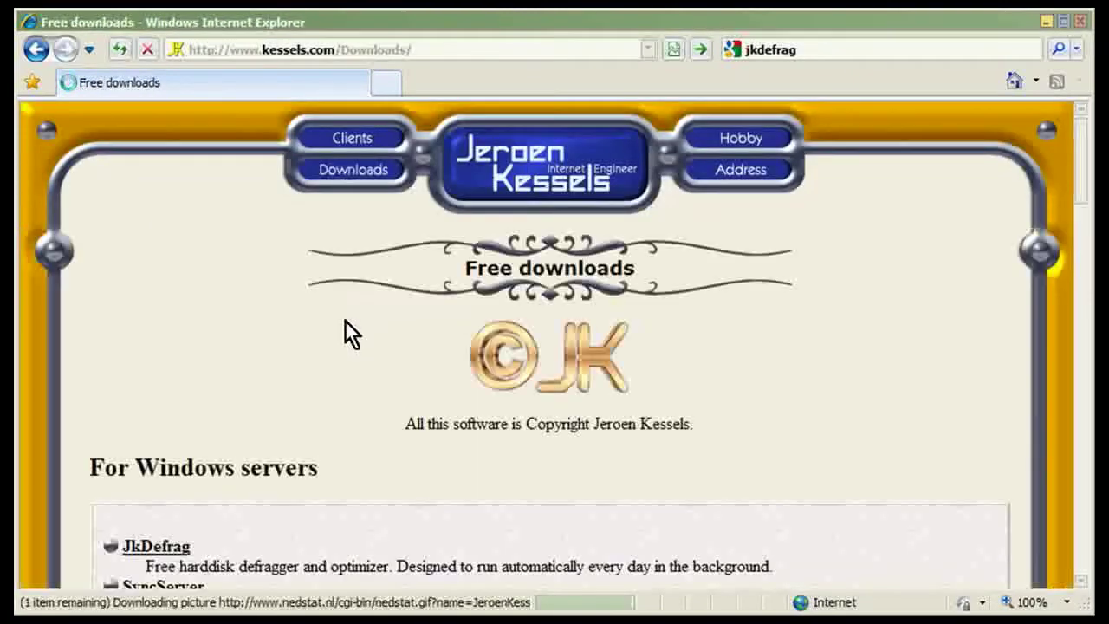
pyautogui.scroll(-3, 345, 328)
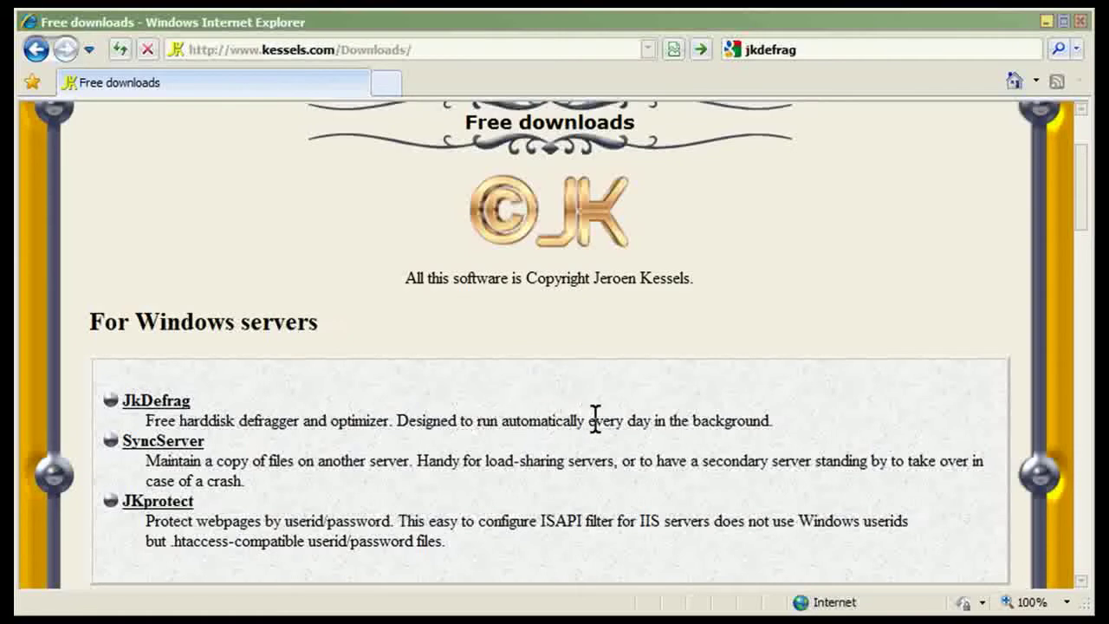
pyautogui.click(155, 404)
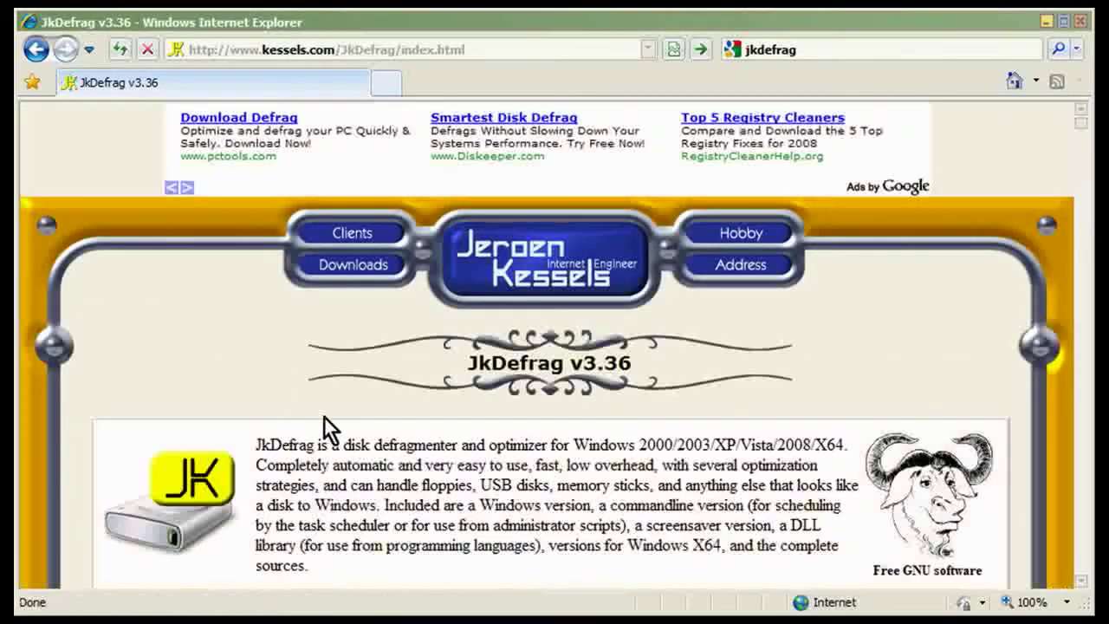
# Download JkDefrag-3.36.zip, the version for Windows 2000/2003/XP/Vista/2008, and open it directly instead of saving it
pyautogui.scroll(-3, 325, 416)
pyautogui.scroll(-6, 325, 425)
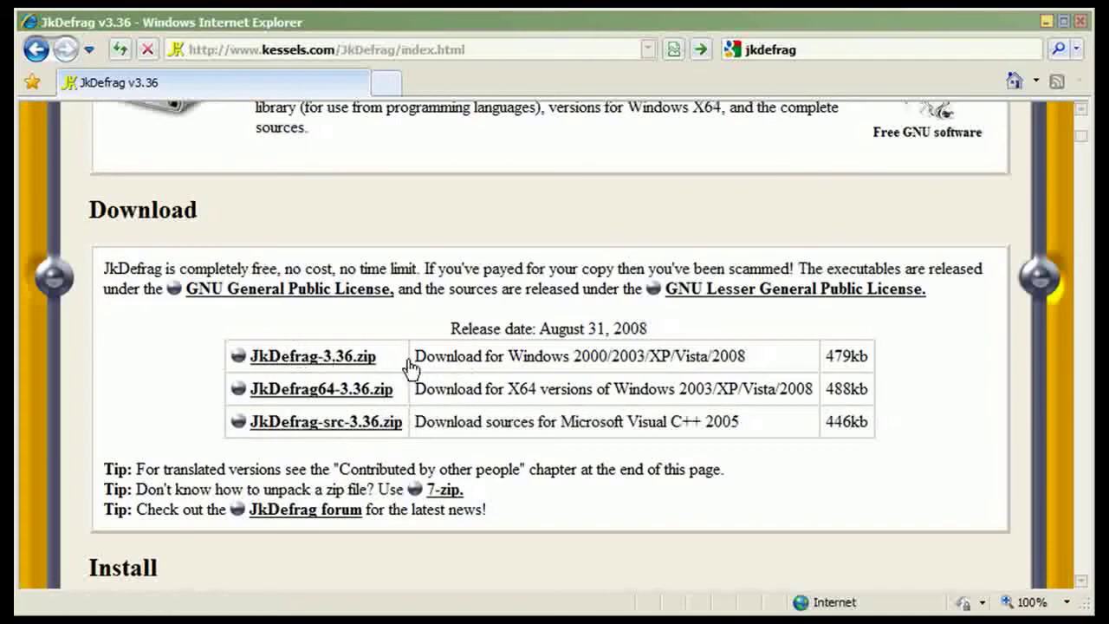
pyautogui.click(318, 361)
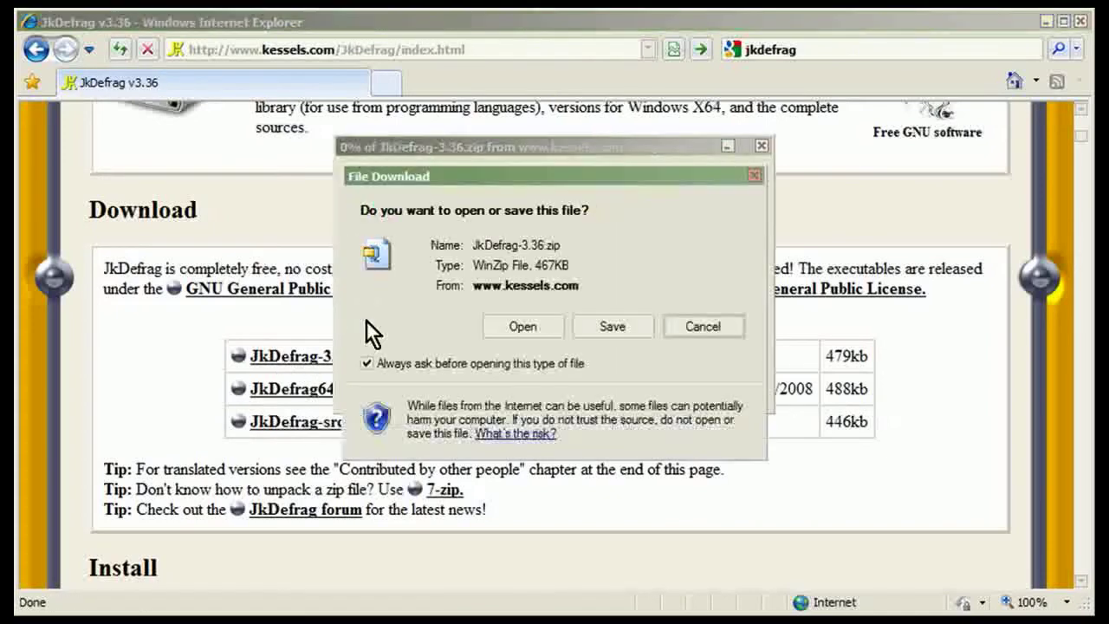
pyautogui.click(522, 328)
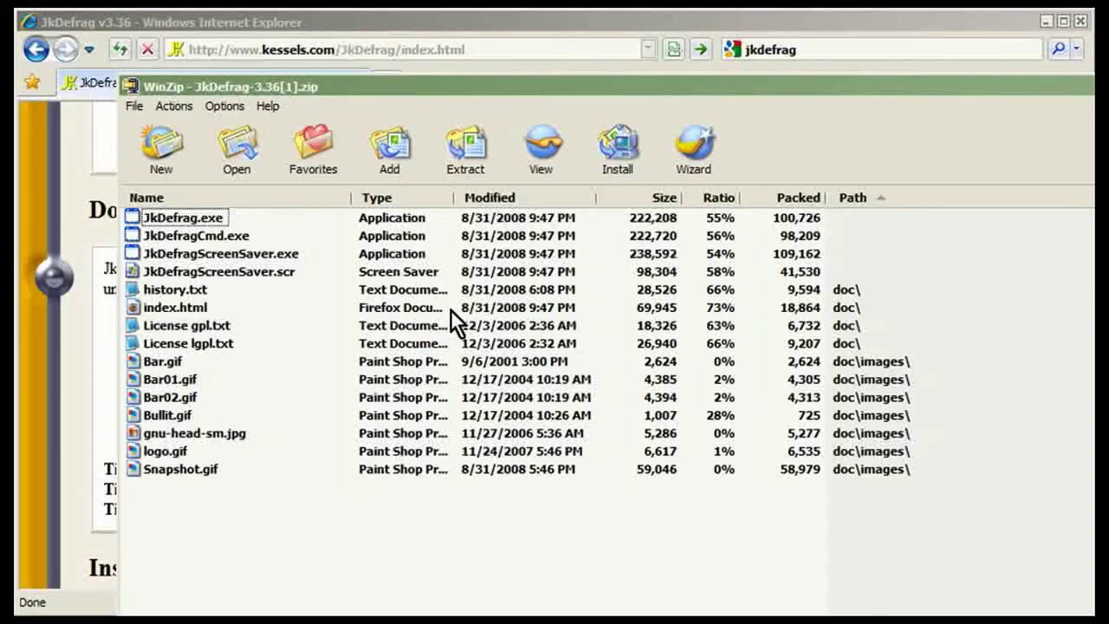
# Look over the screen saver and document files in the archive, and open the index.html documentation
pyautogui.click(219, 271)
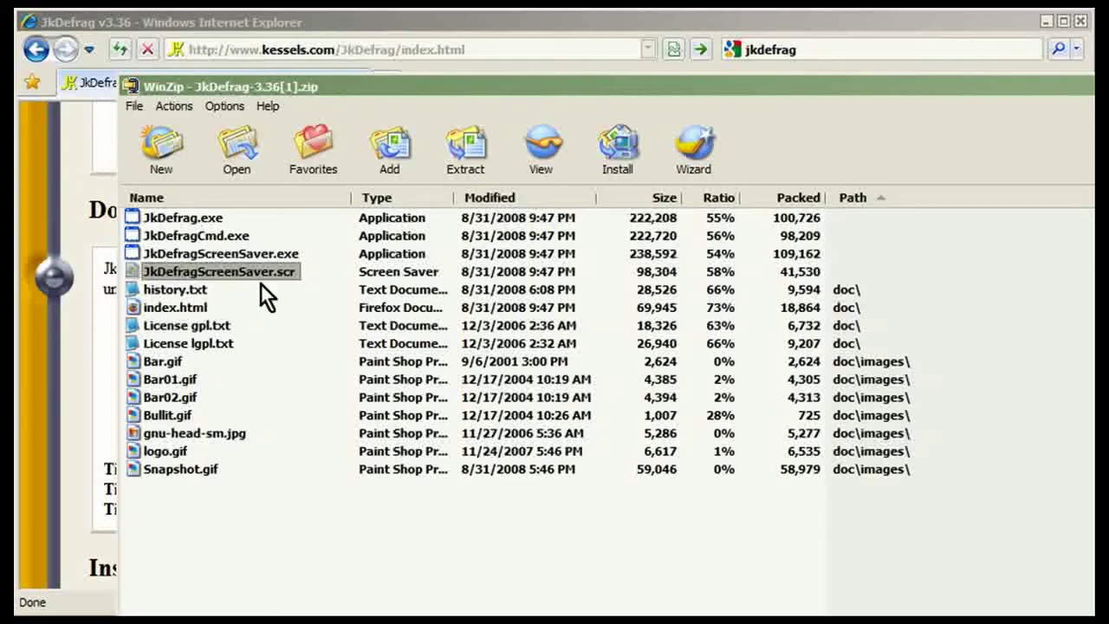
pyautogui.click(214, 254)
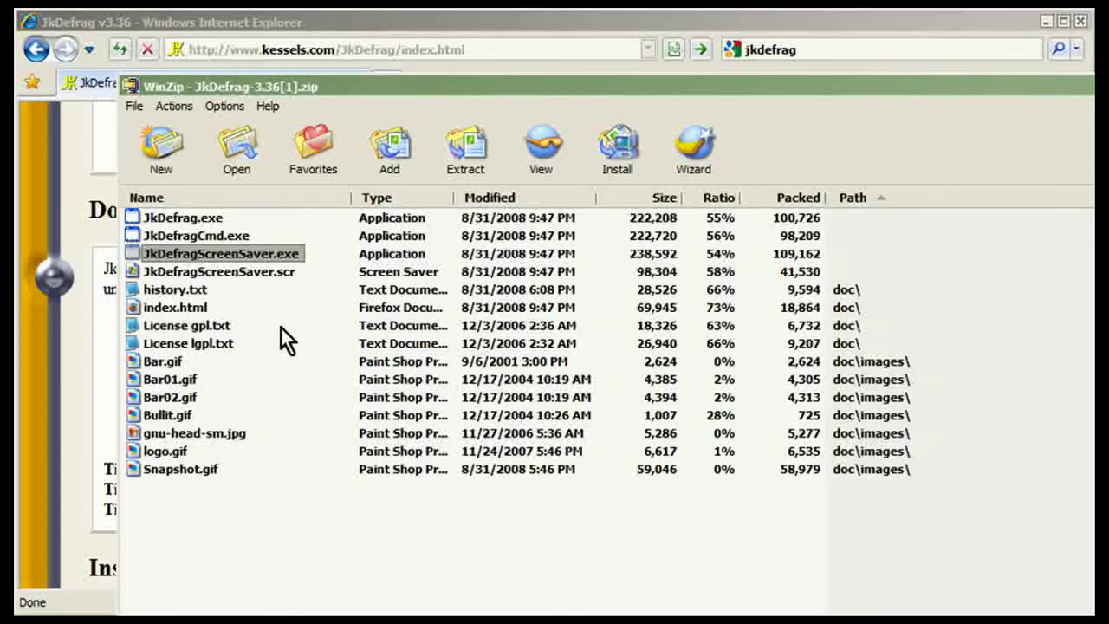
pyautogui.click(160, 291)
pyautogui.click(169, 326)
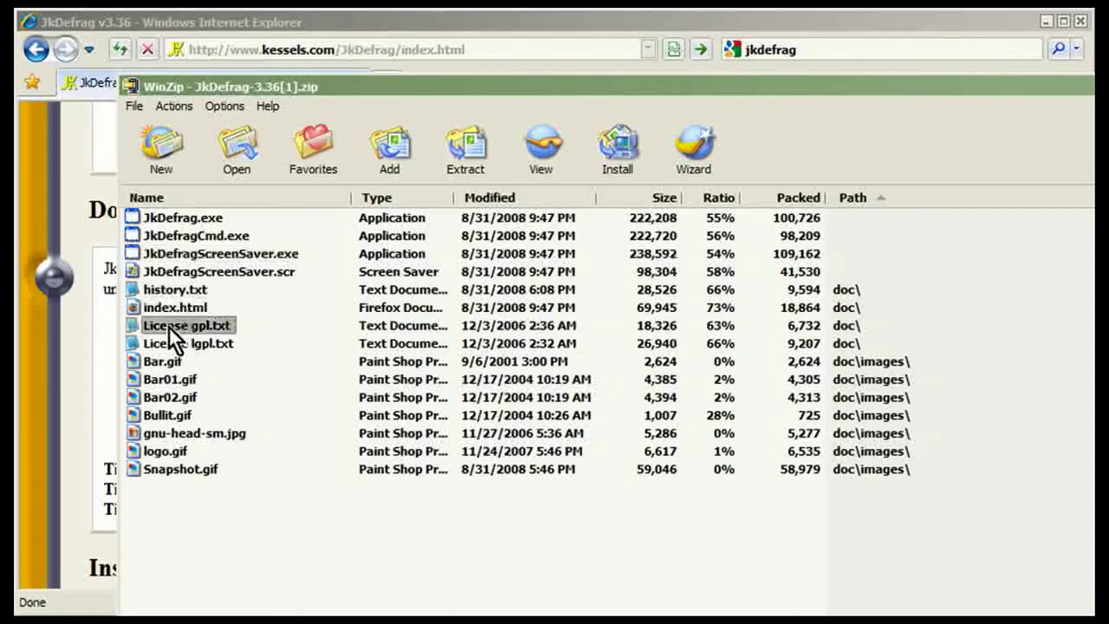
pyautogui.click(177, 307)
pyautogui.rightClick(176, 307)
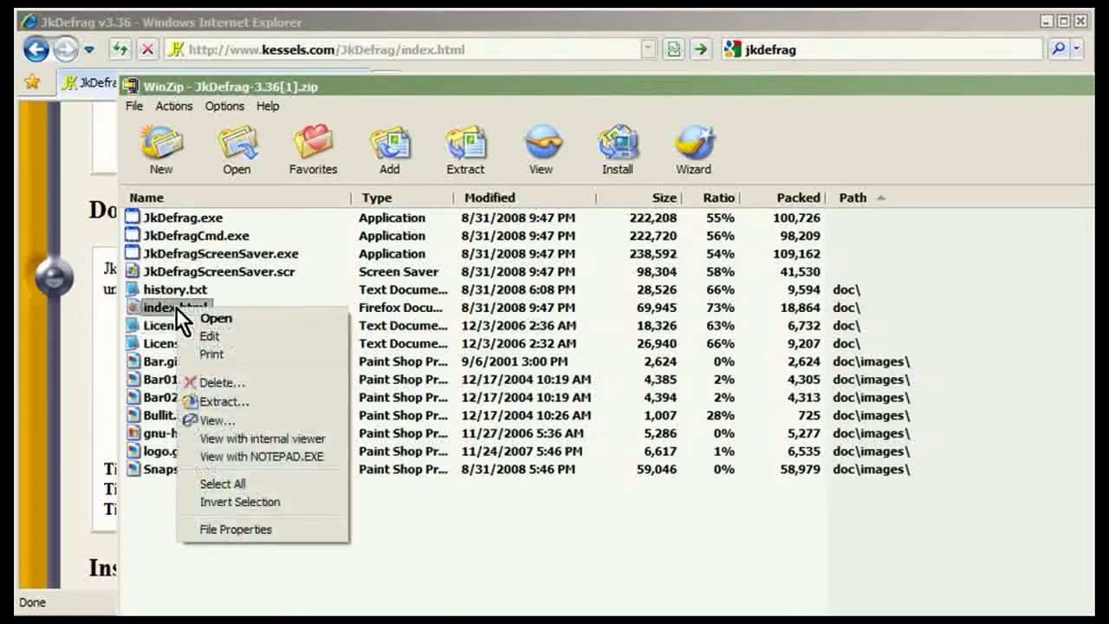
pyautogui.click(219, 319)
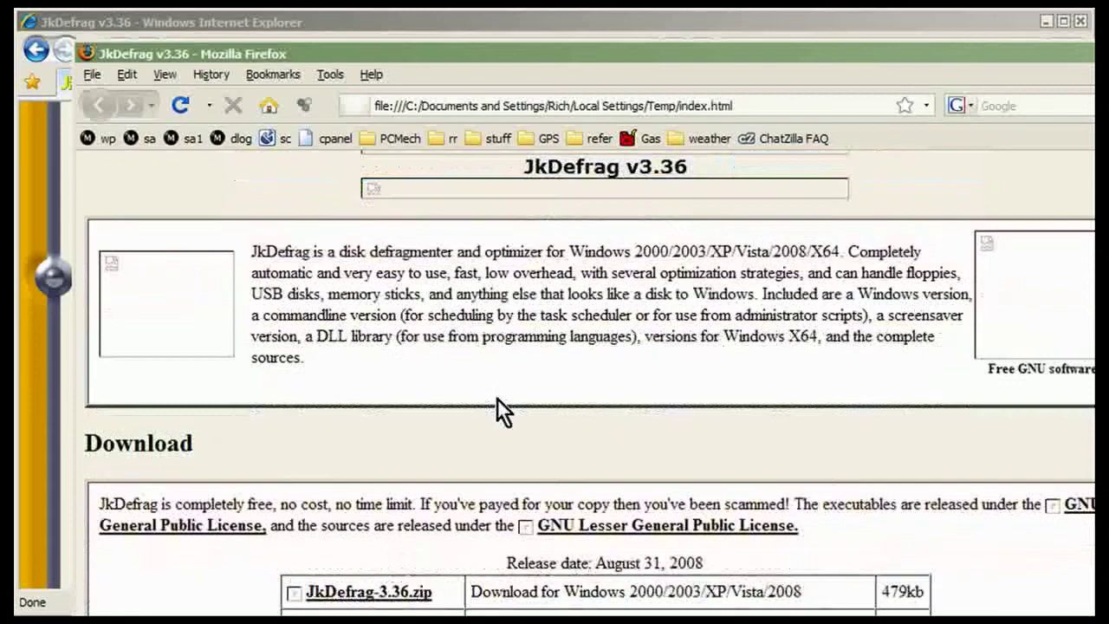
# Read the Install section on JkDefragScreenSaver.scr and JkDefragScreenSaver.exe, highlight that heading, and close the documentation
pyautogui.scroll(-9, 331, 428)
pyautogui.scroll(-6, 332, 429)
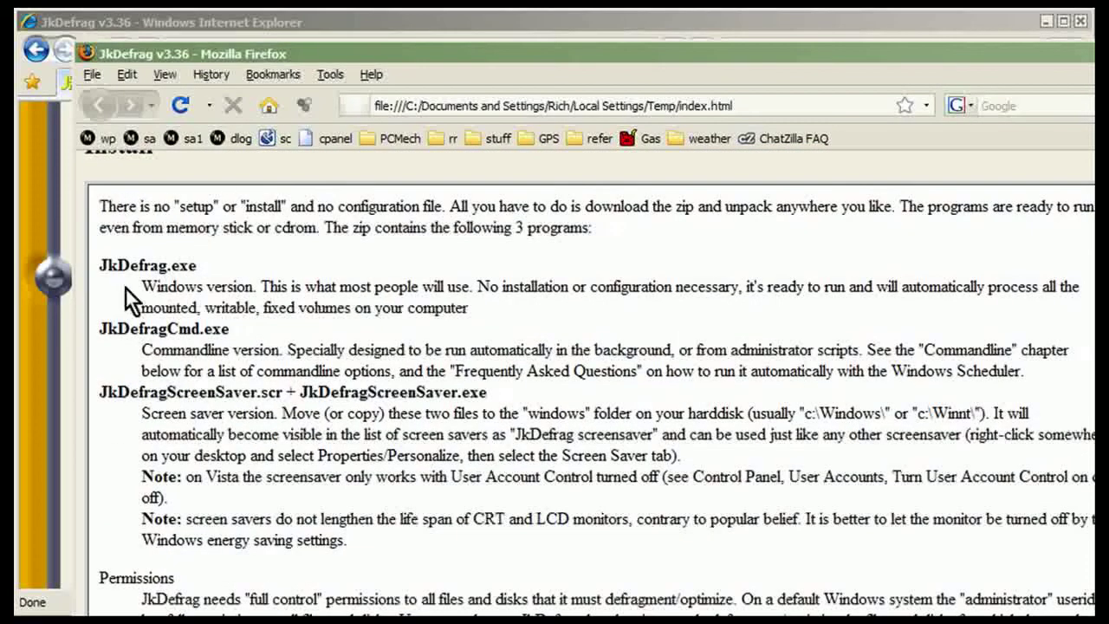
pyautogui.moveTo(102, 392); pyautogui.dragTo(488, 392)
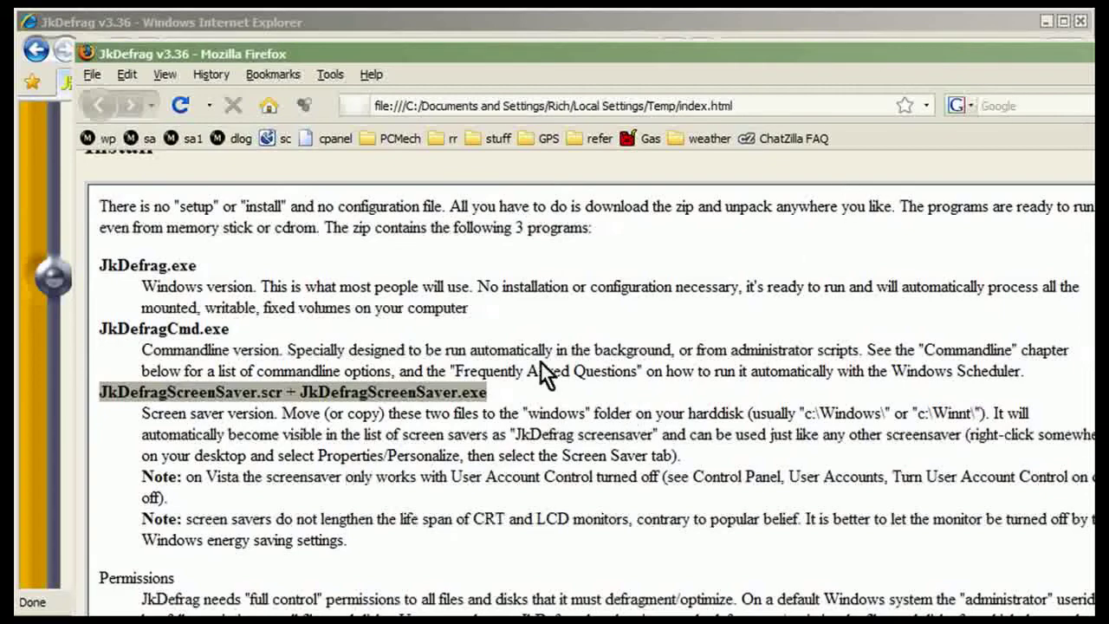
pyautogui.hotkey('alt', 'F4')
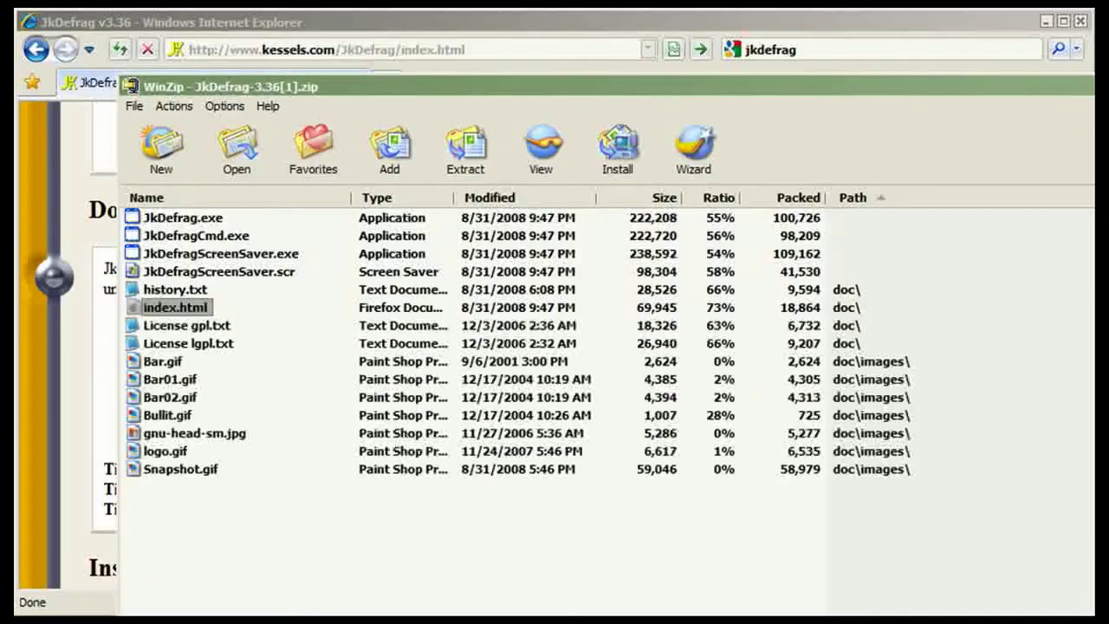
# Set up extracting JkDefragScreenSaver.exe and JkDefragScreenSaver.scr to the WINDOWS folder on drive C, cancel the extraction and close the archive
pyautogui.click(221, 272)
pyautogui.keyDown('ctrl'); pyautogui.click(208, 255); pyautogui.keyUp('ctrl')
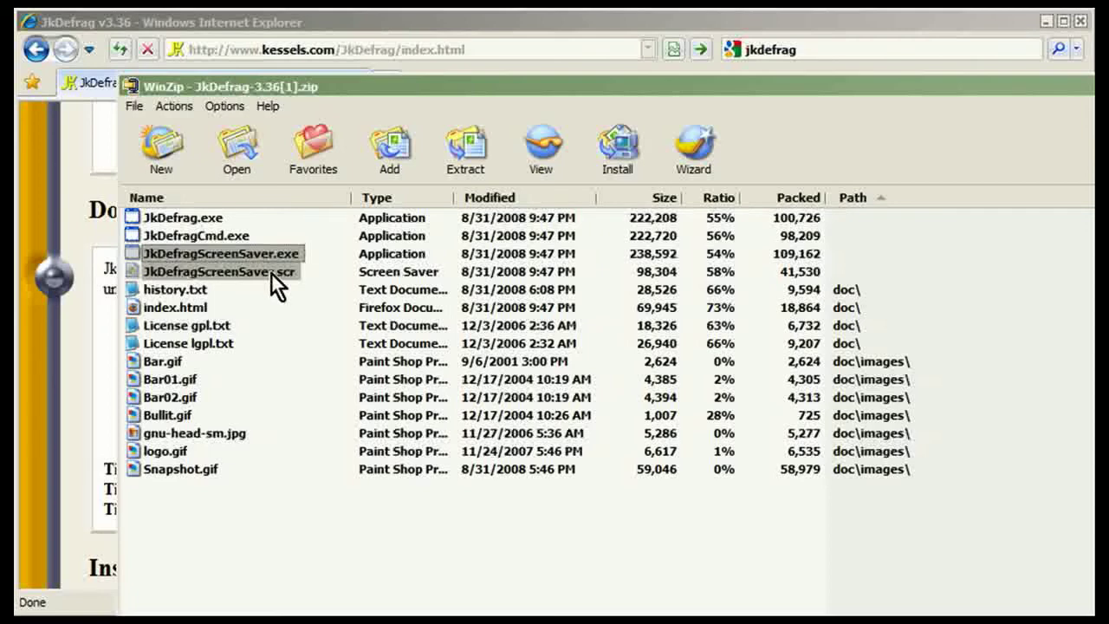
pyautogui.click(465, 152)
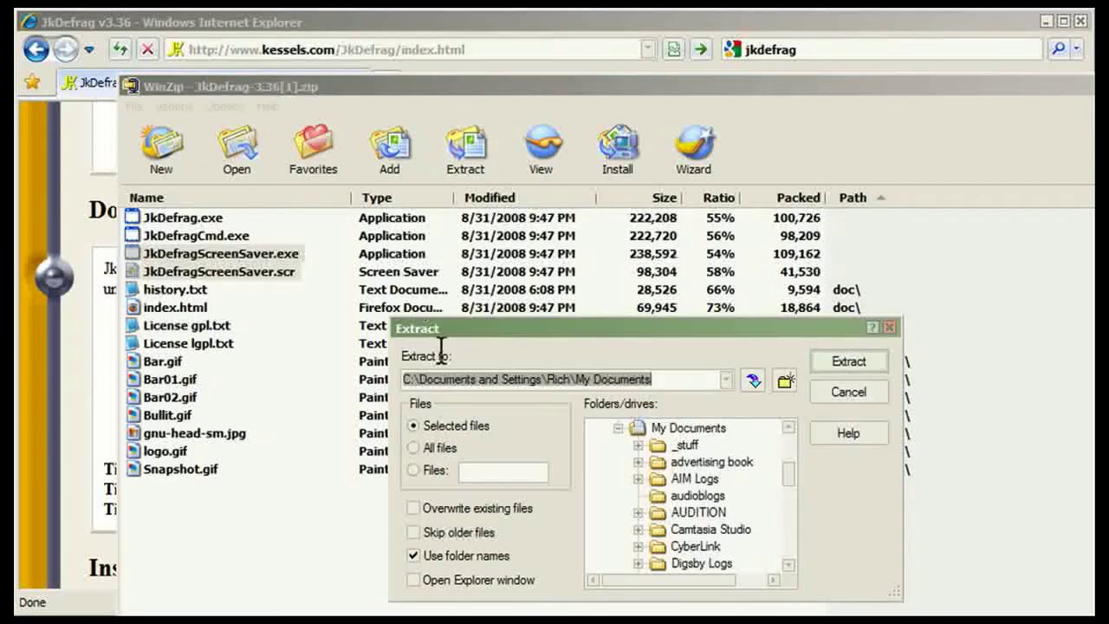
pyautogui.click(617, 428)
pyautogui.click(636, 463)
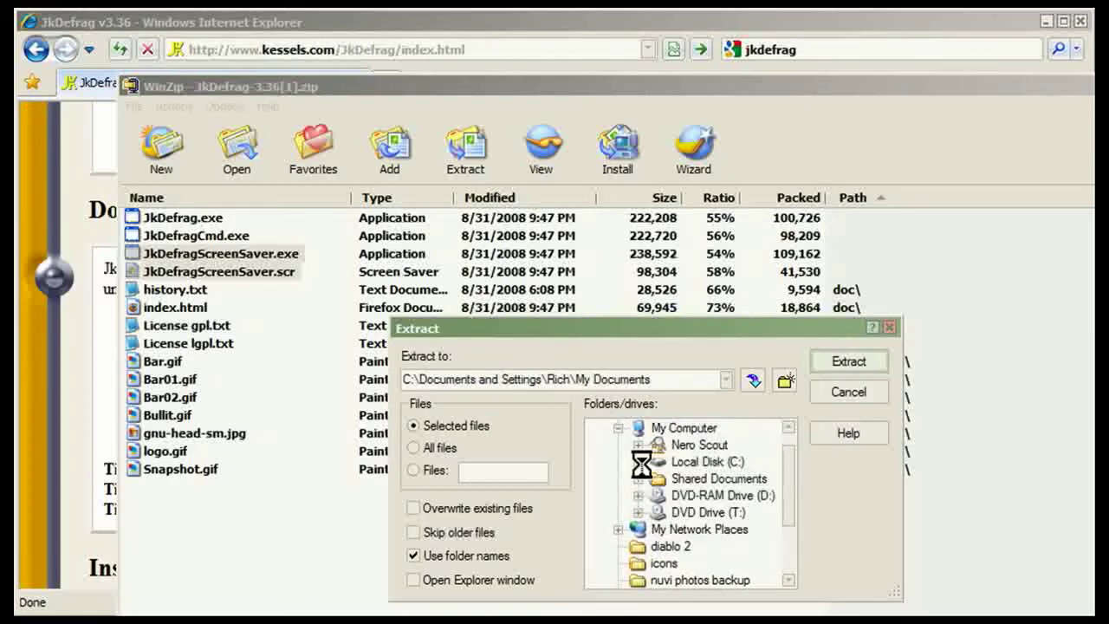
pyautogui.scroll(-5, 646, 472)
pyautogui.scroll(-5, 659, 468)
pyautogui.scroll(2, 670, 458)
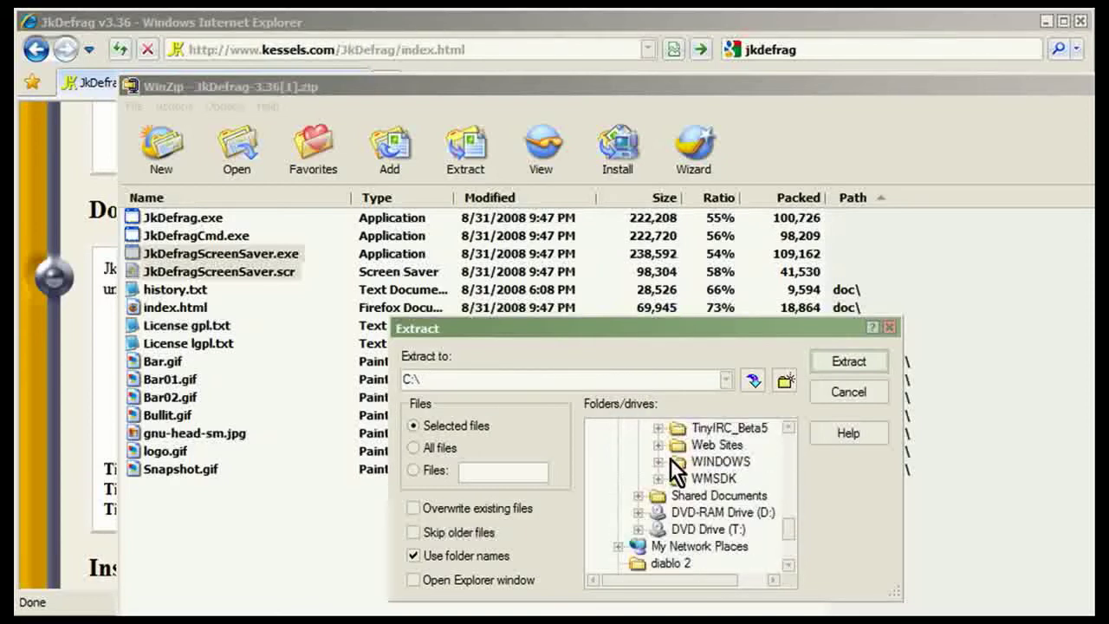
pyautogui.click(704, 462)
pyautogui.click(834, 394)
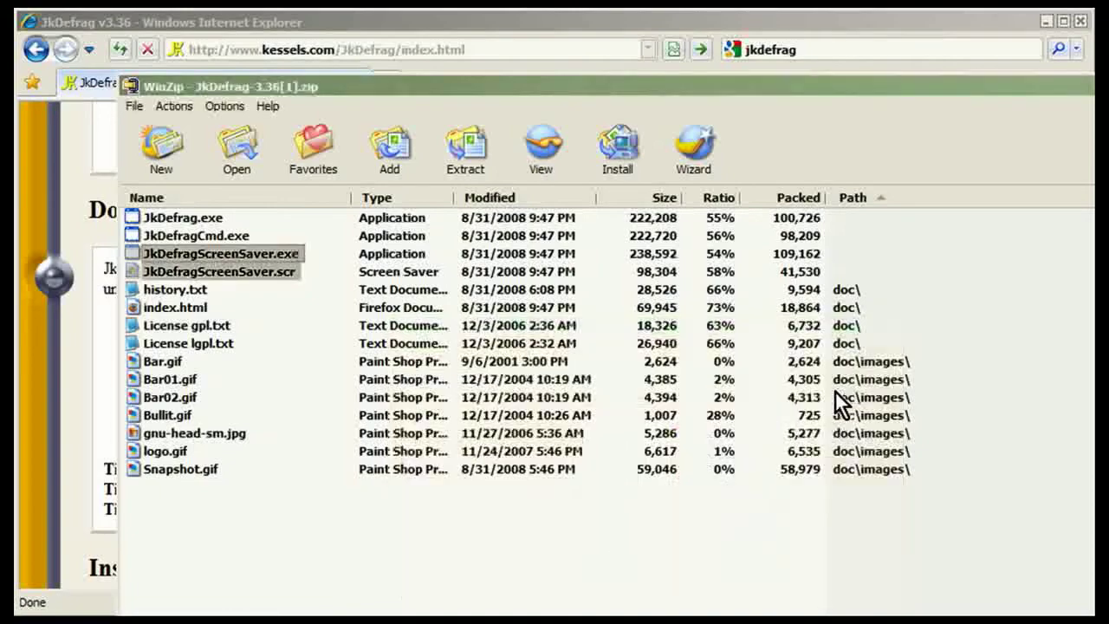
pyautogui.hotkey('alt', 'F4')
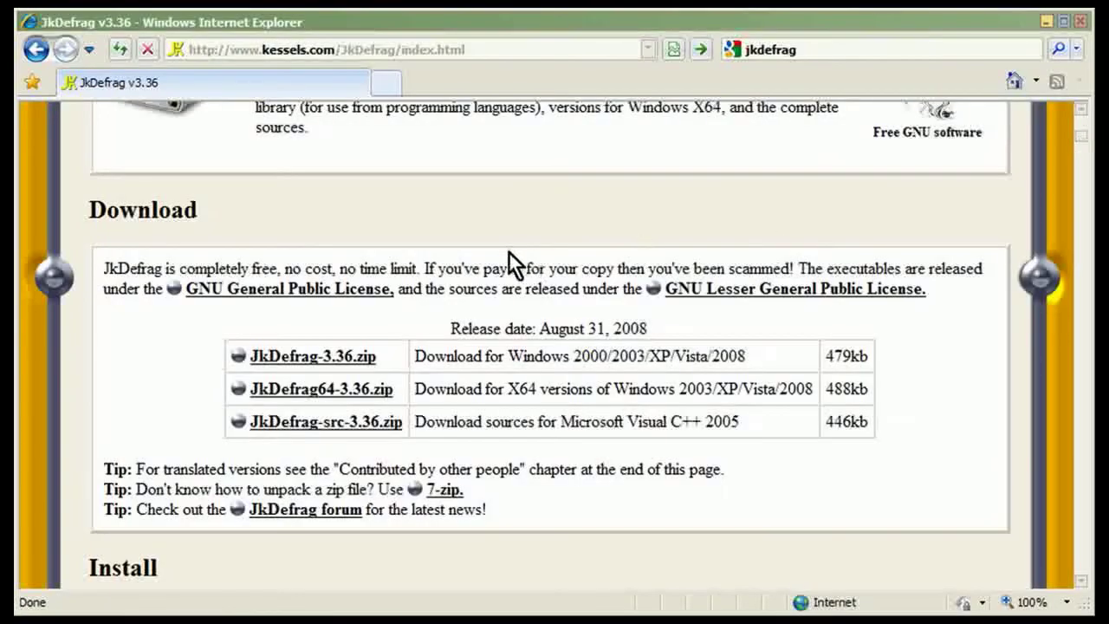
# Open the desktop's Display Properties and find JkDefragScreenSaver in the list of screen savers
pyautogui.doubleClick(458, 26)
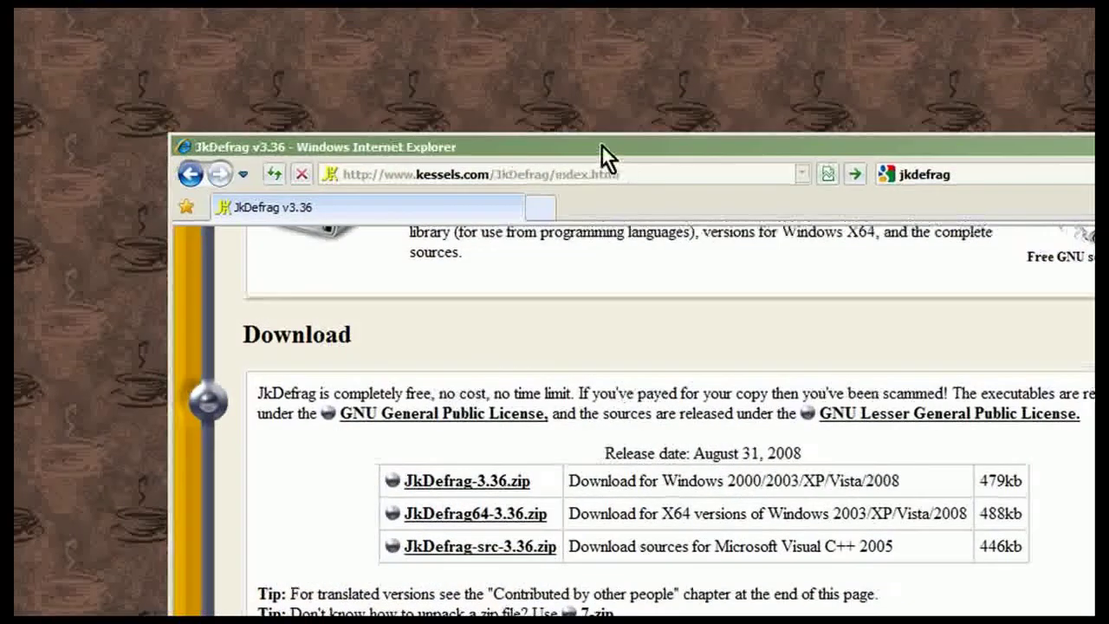
pyautogui.rightClick(301, 59)
pyautogui.click(347, 260)
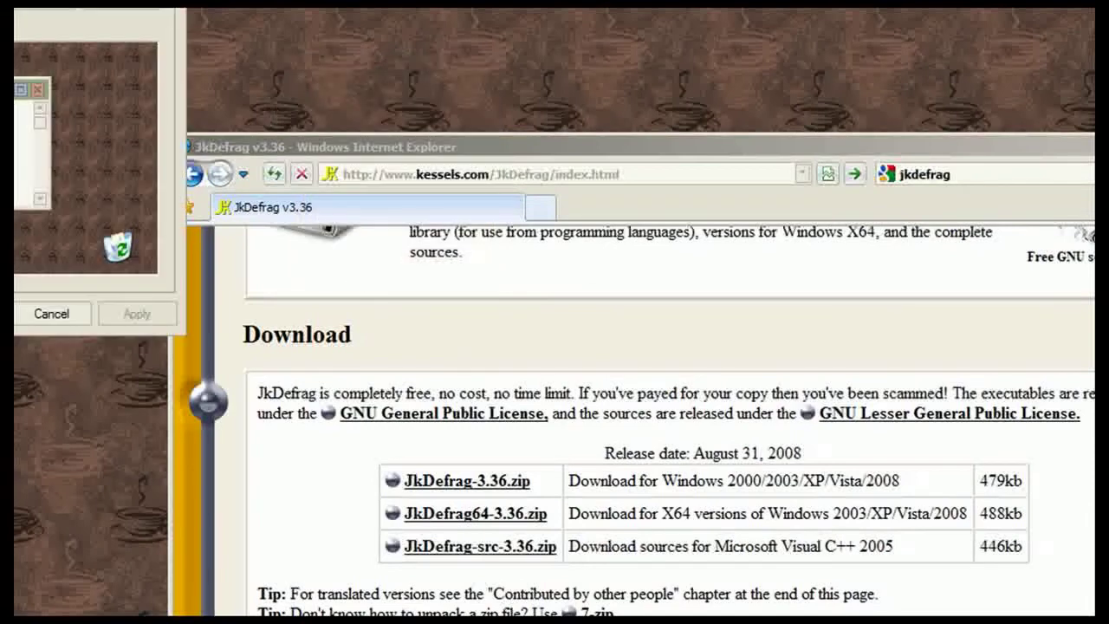
pyautogui.moveTo(4, 7); pyautogui.dragTo(371, 68)
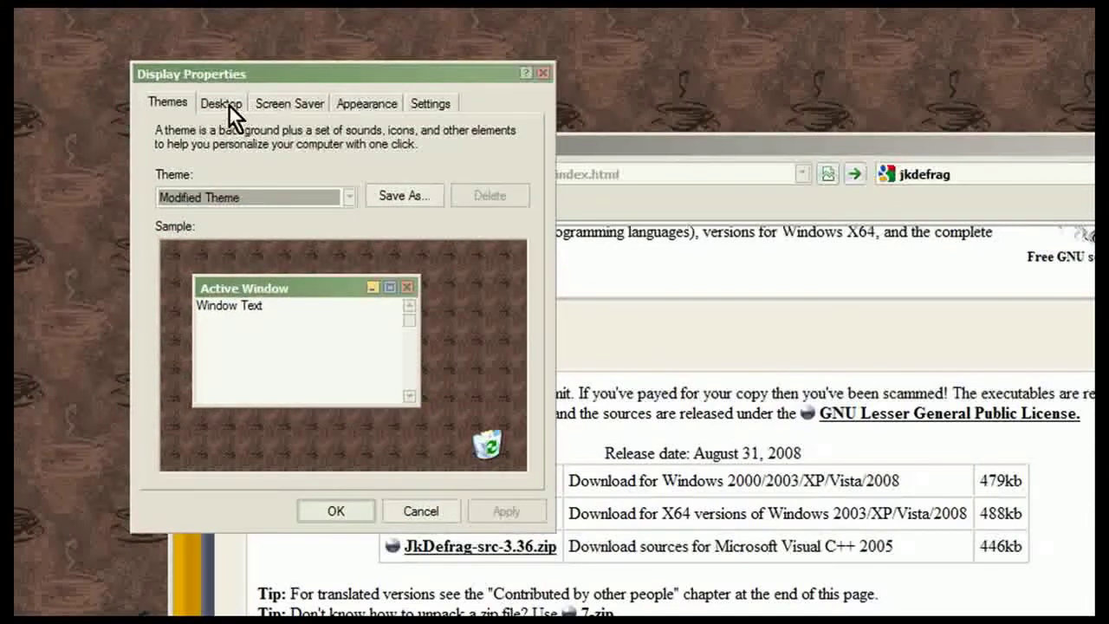
pyautogui.click(279, 101)
pyautogui.click(248, 341)
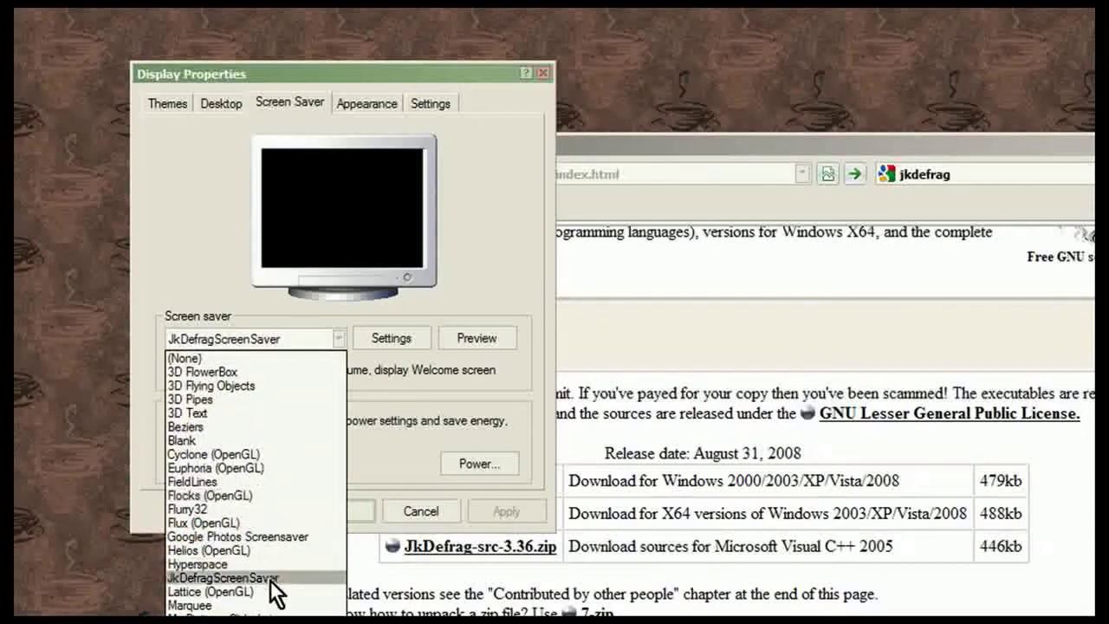
pyautogui.click(292, 334)
# Open the JkDefrag screensaver setup, inspect the choices for the screensaver to run after defragmenting, and close the setup
pyautogui.click(384, 338)
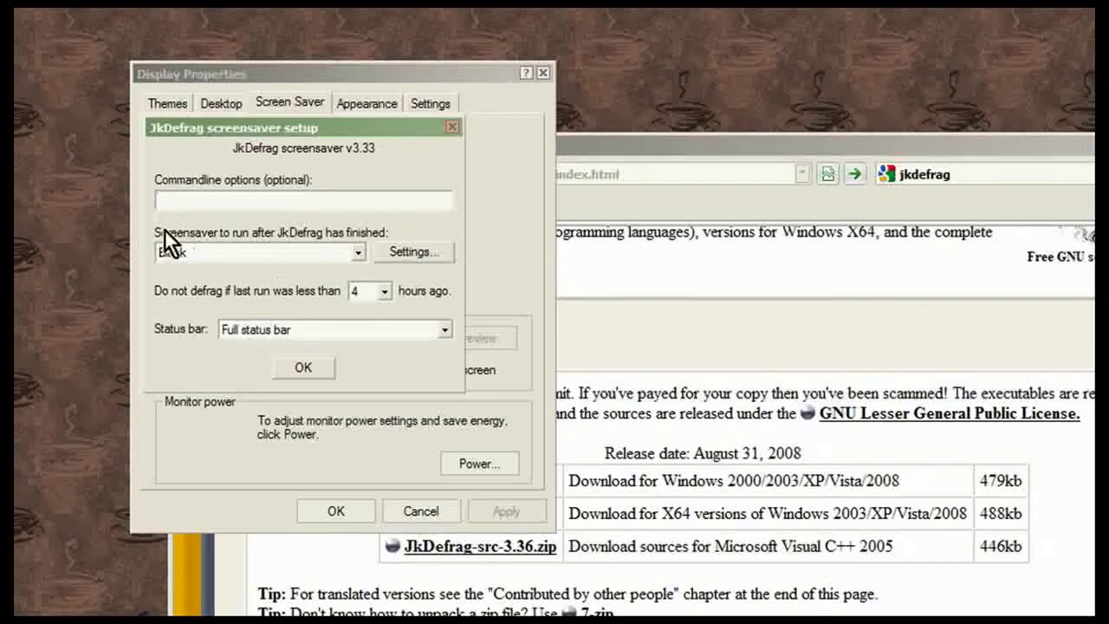
pyautogui.click(263, 252)
pyautogui.click(262, 251)
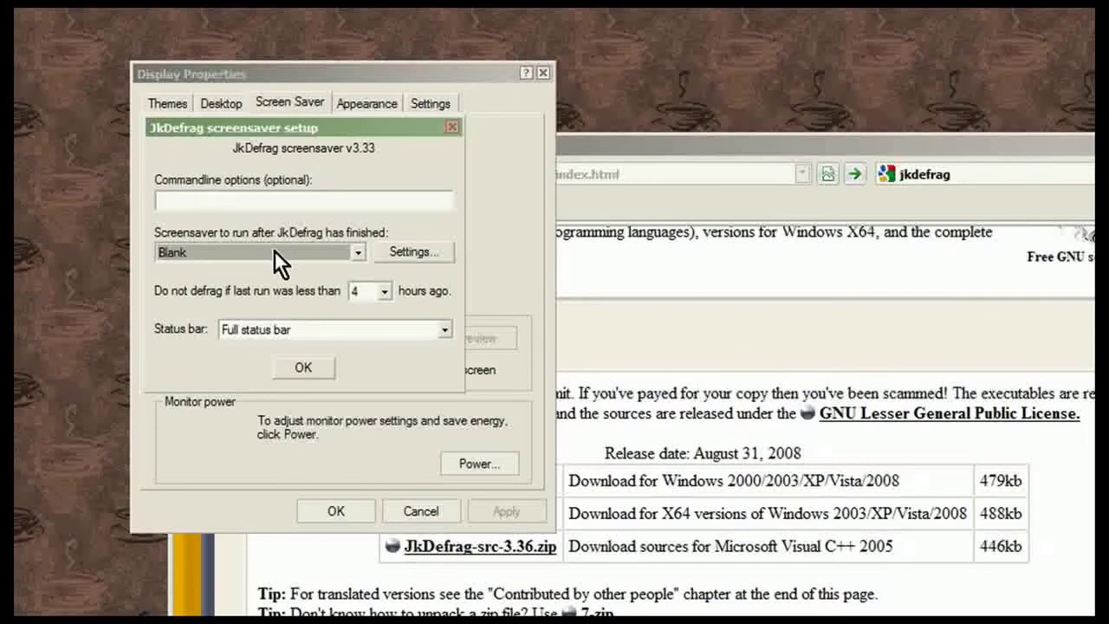
pyautogui.click(274, 251)
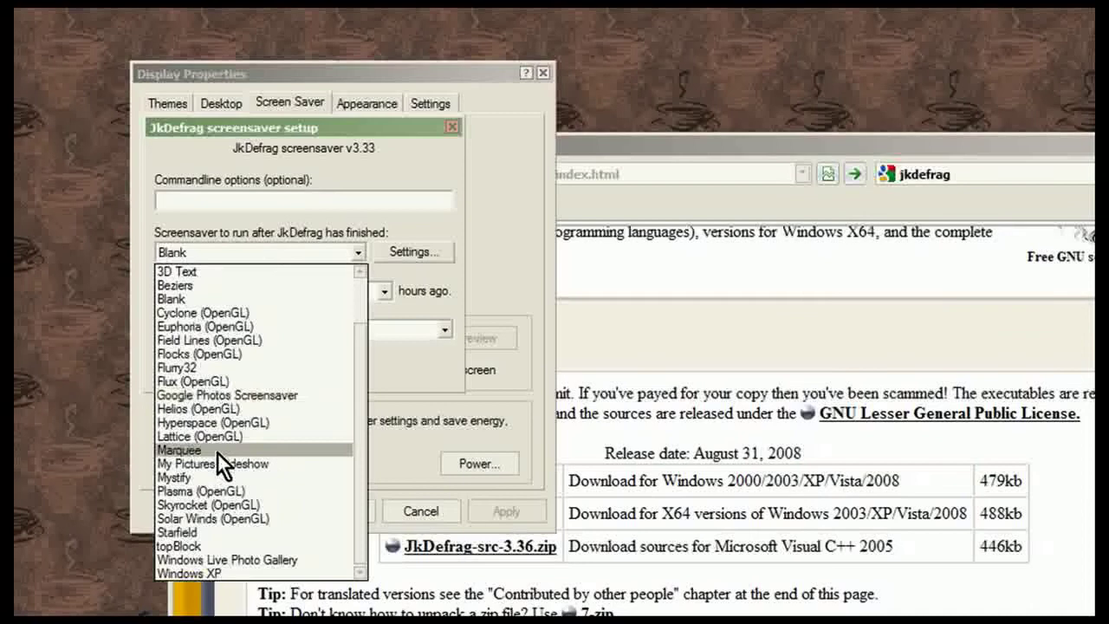
pyautogui.click(239, 251)
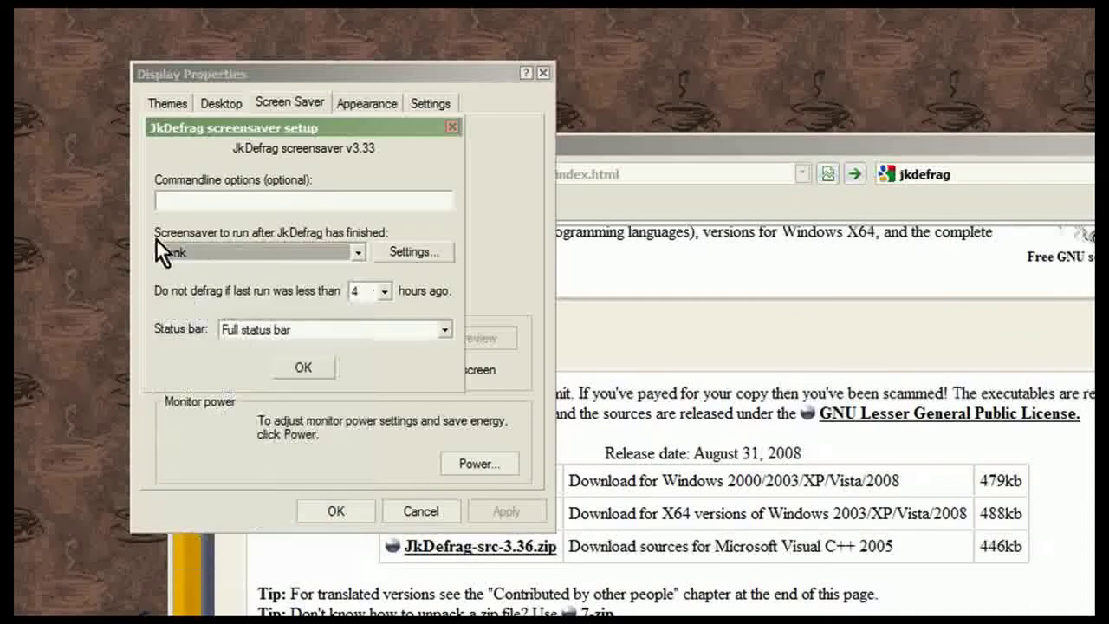
pyautogui.click(451, 127)
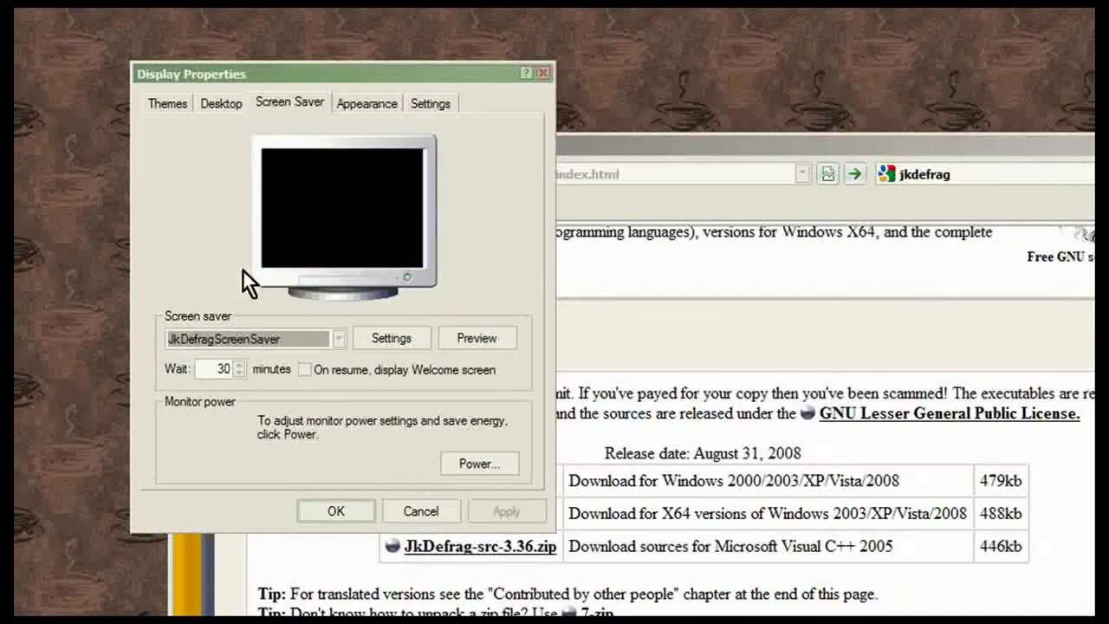
# Check the wait time, view the JkDefrag screensaver setup again, and leave Display Properties without saving
pyautogui.click(206, 367)
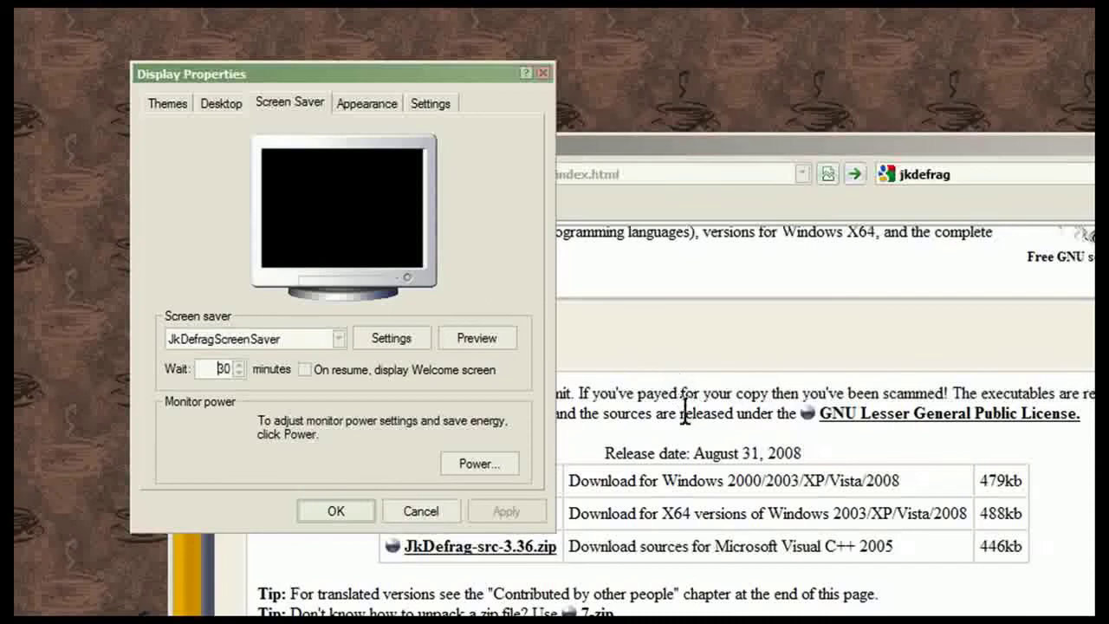
pyautogui.doubleClick(223, 341)
pyautogui.click(398, 338)
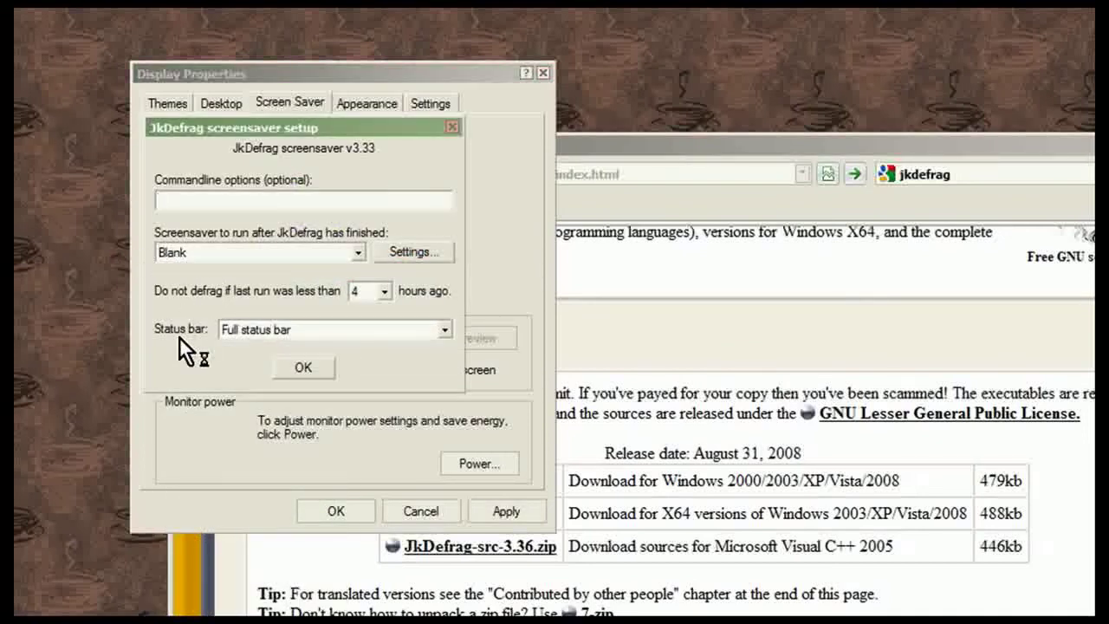
pyautogui.click(451, 129)
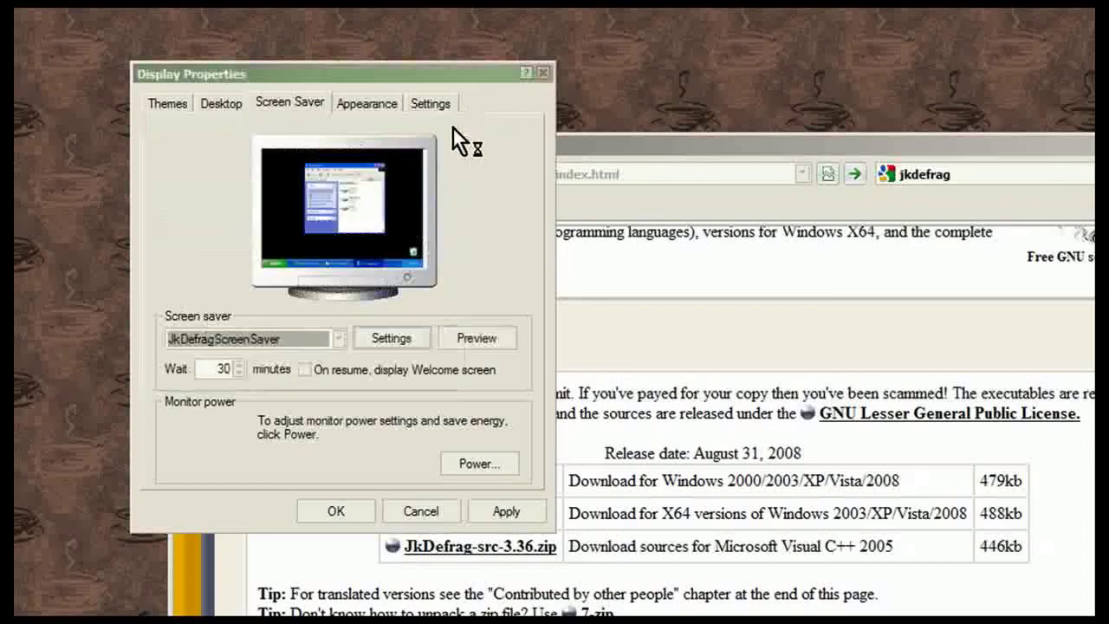
pyautogui.click(419, 511)
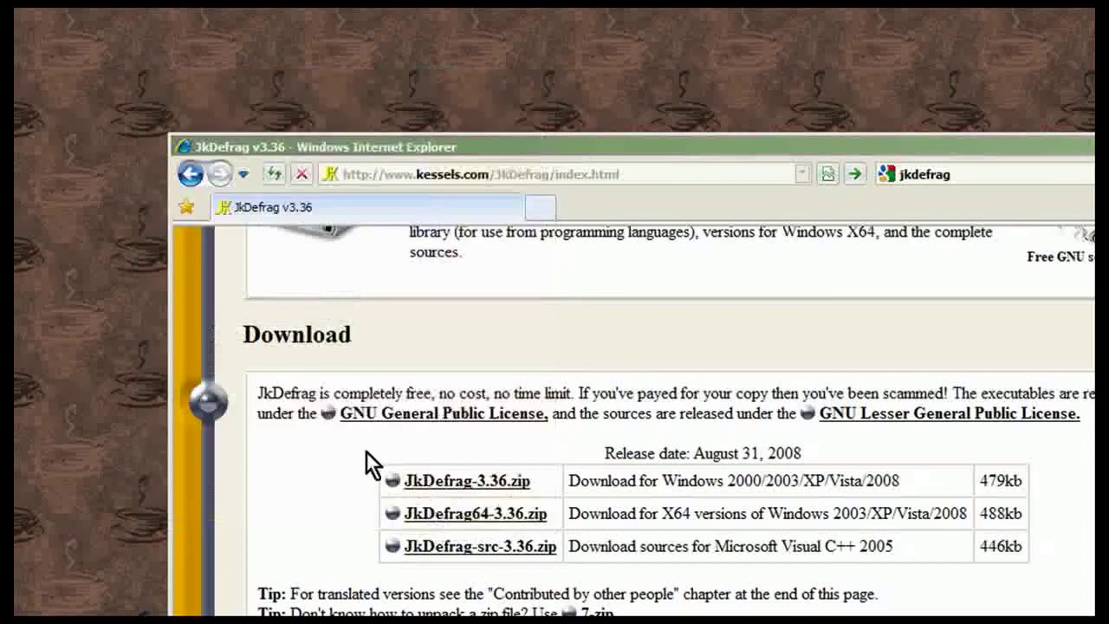